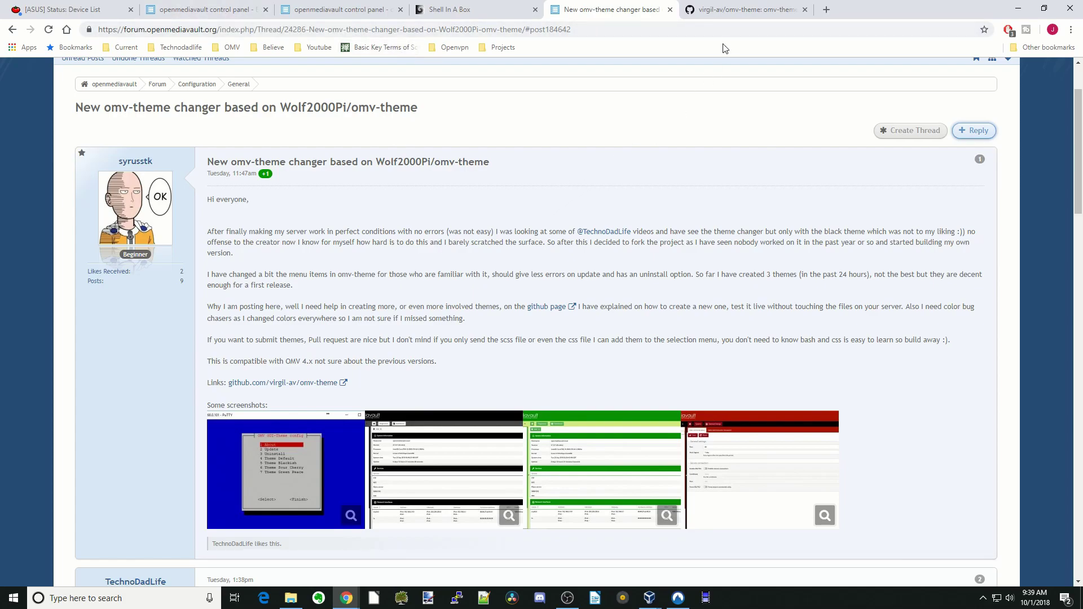
Open the omv-theme GitHub repository, skim its README, and select the repository's web address
{"action": "left_click", "coordinate": [728, 16]}
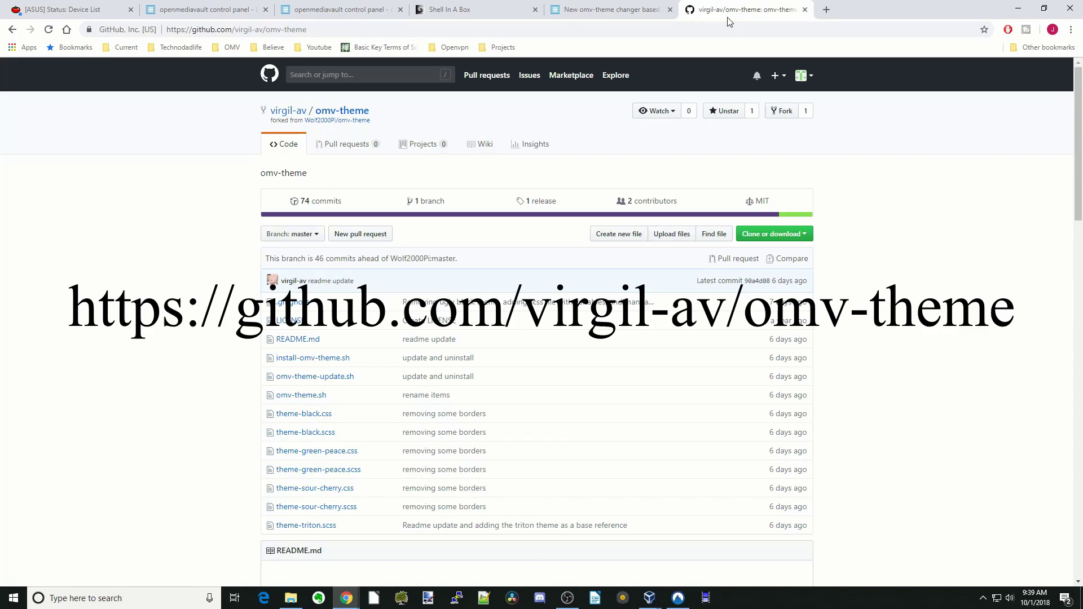
{"action": "scroll", "coordinate": [545, 274], "scroll_direction": "down", "scroll_amount": 5}
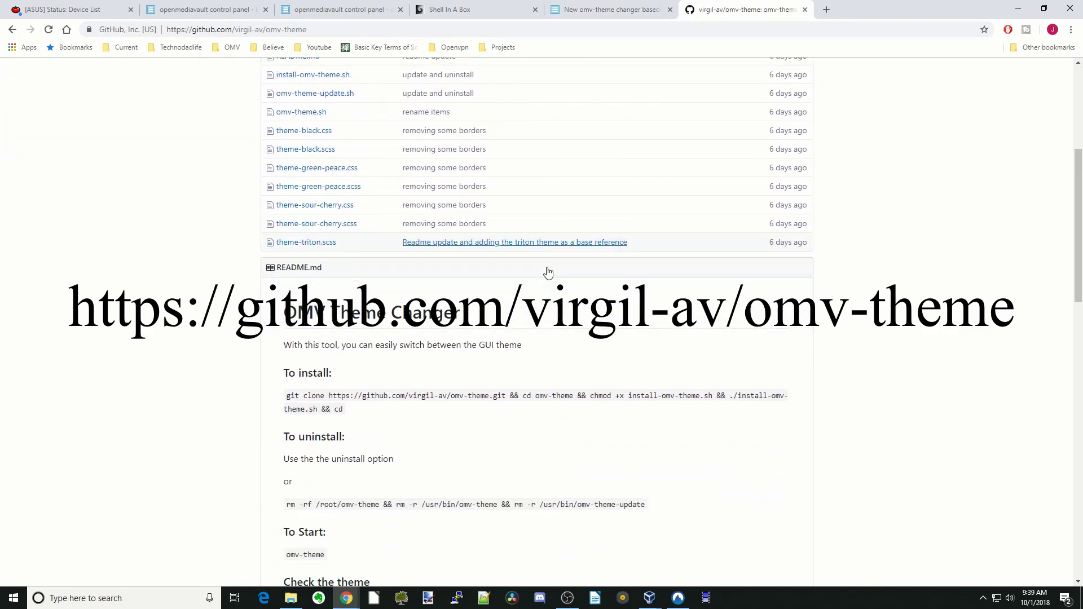
{"action": "scroll", "coordinate": [548, 273], "scroll_direction": "up", "scroll_amount": 5}
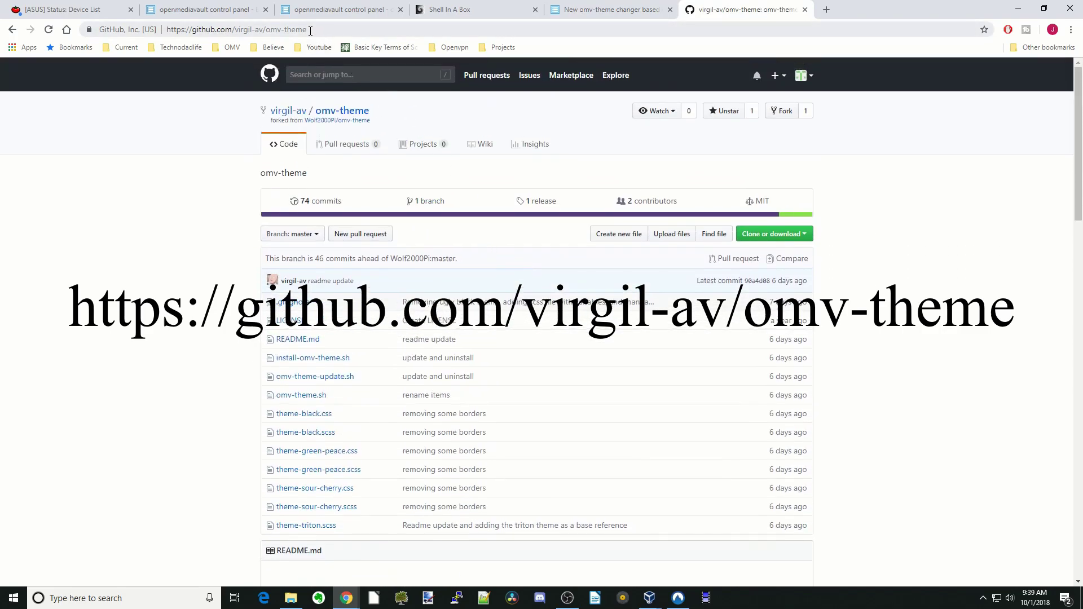
{"action": "left_click_drag", "start_coordinate": [310, 30], "coordinate": [165, 31]}
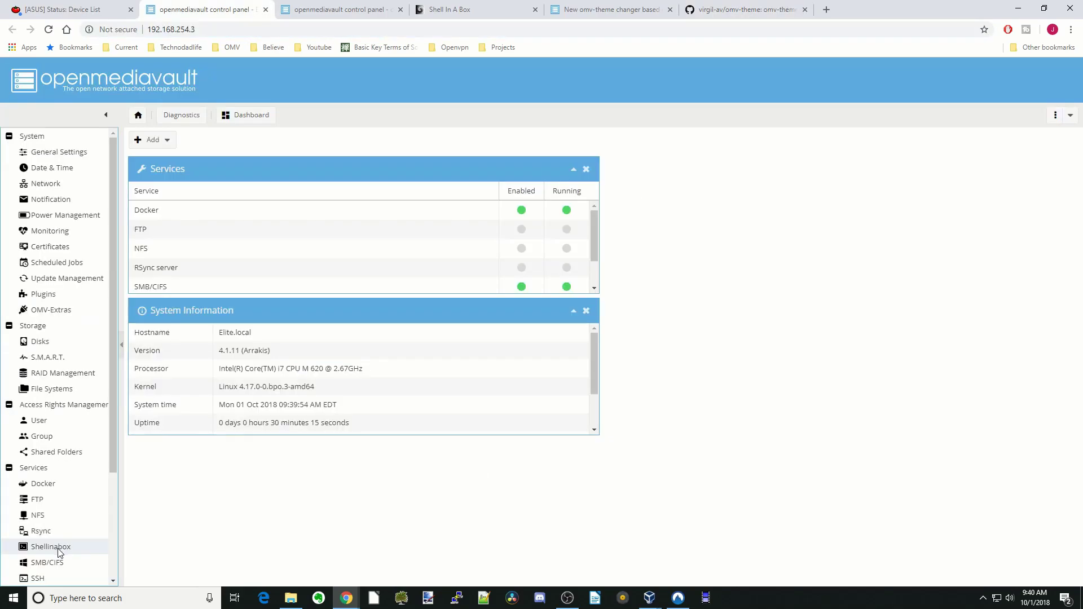
Open a Shellinabox web terminal and run 'apt-get install git'
{"action": "left_click", "coordinate": [65, 551]}
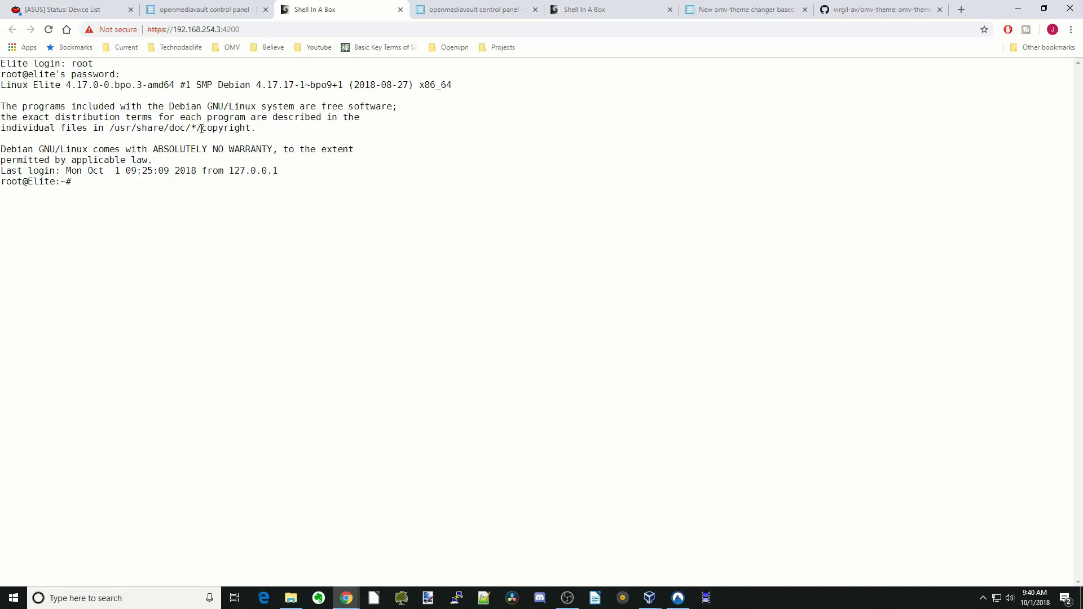
{"action": "type", "text": "a"}
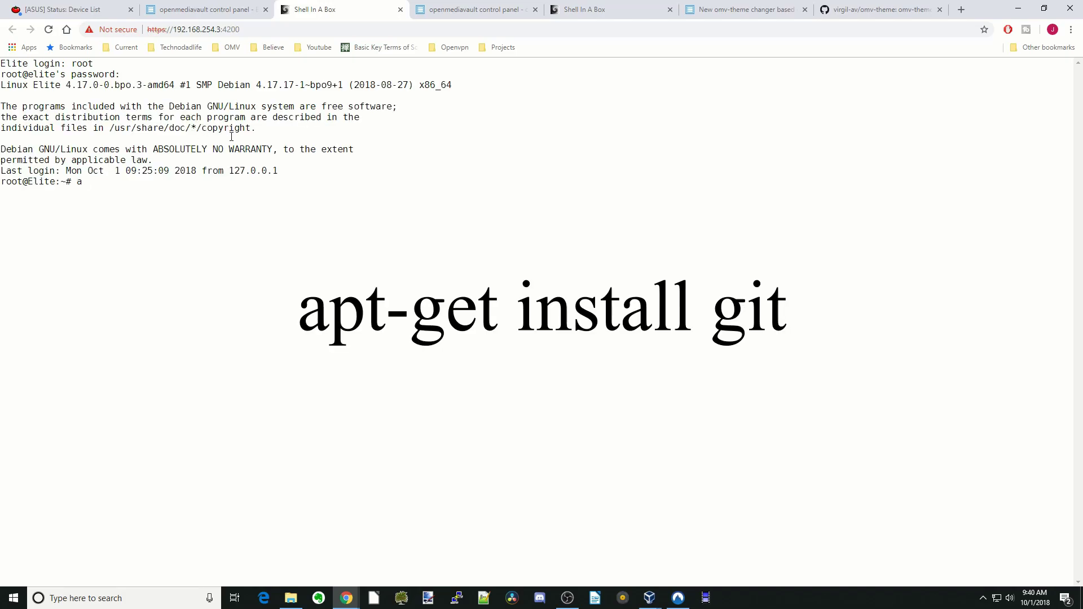
{"action": "type", "text": "pt-get install"}
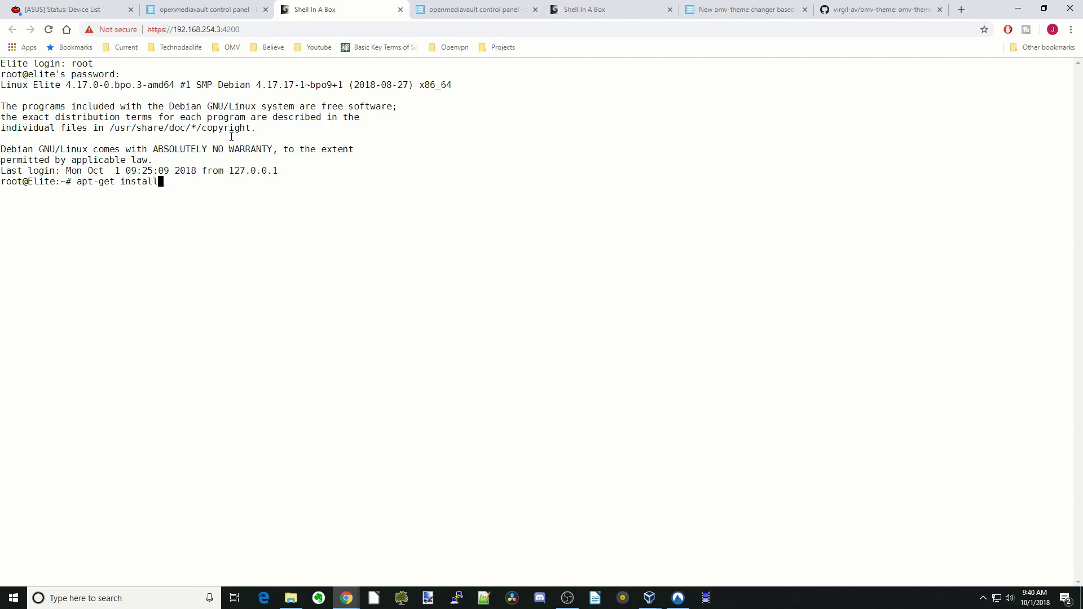
{"action": "type", "text": " git"}
{"action": "key", "text": "Return"}
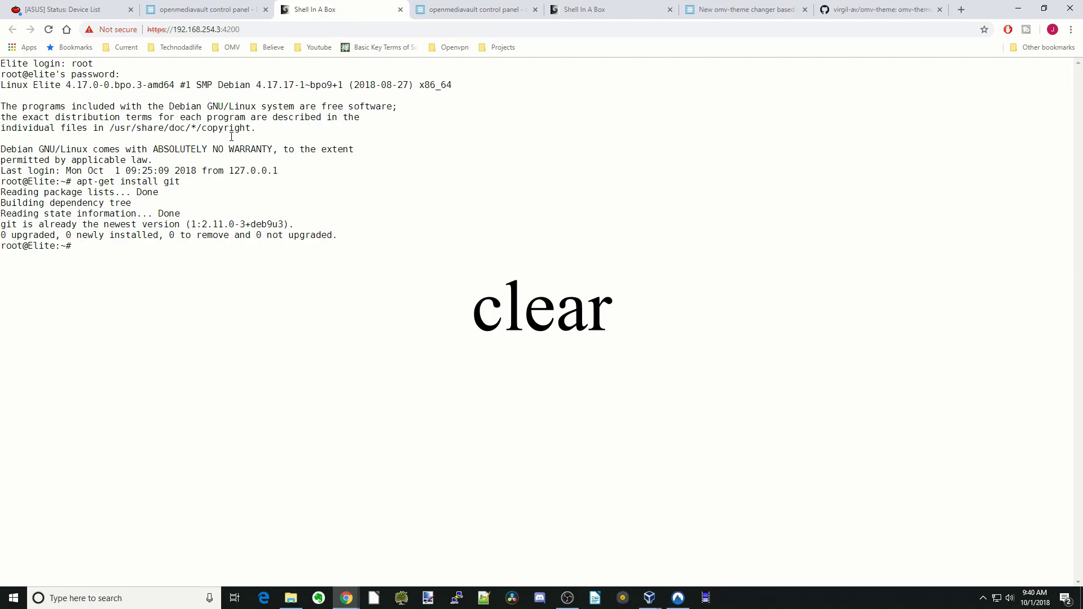
Clear the terminal and copy the git clone install command from the omv-theme README
{"action": "type", "text": "clear"}
{"action": "key", "text": "Return"}
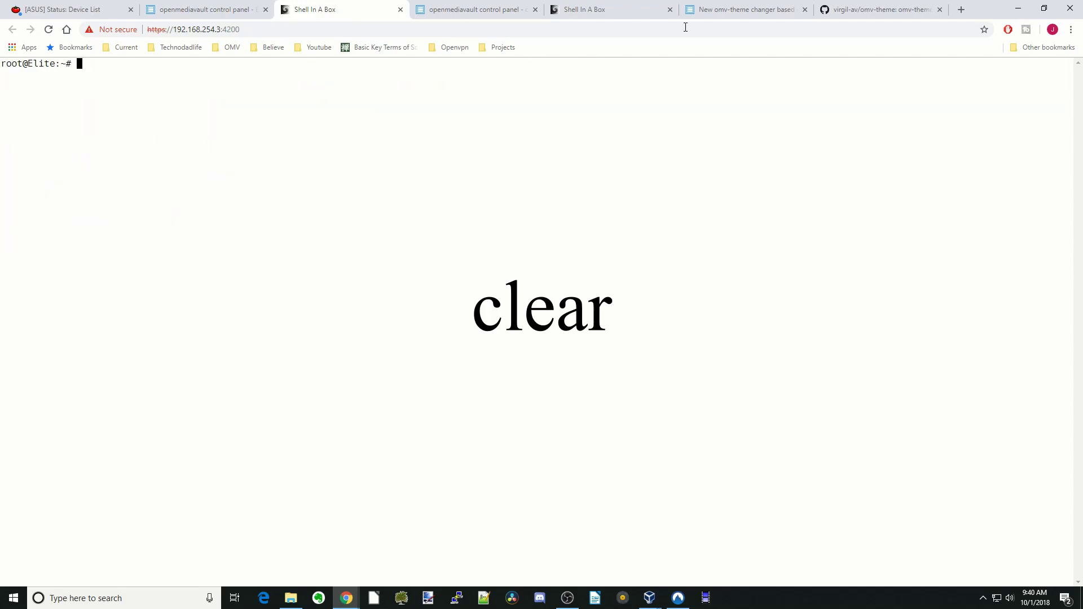
{"action": "left_click", "coordinate": [863, 11]}
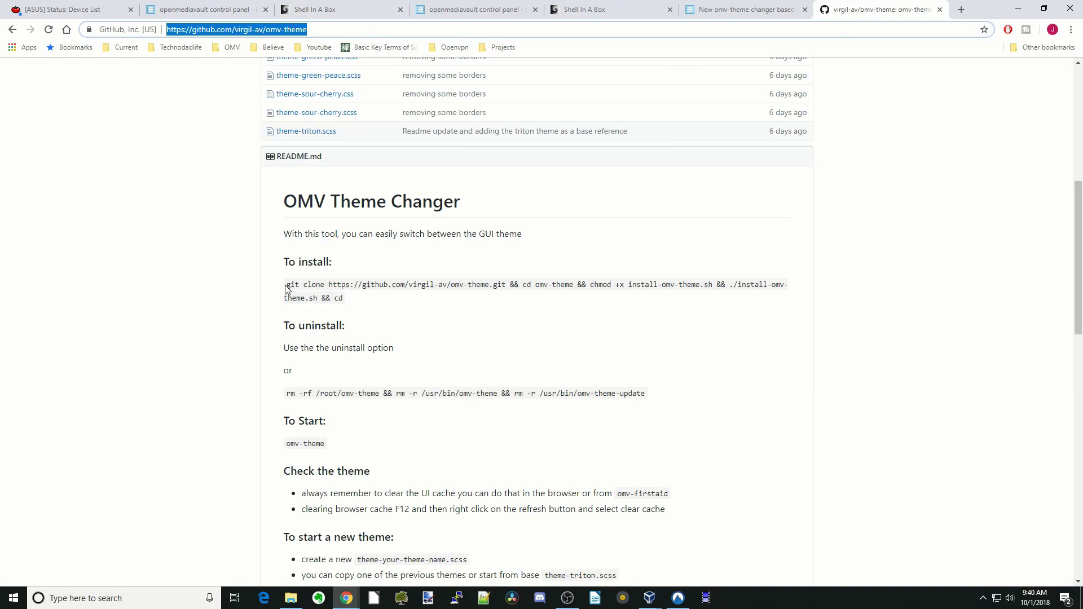
{"action": "mouse_move", "coordinate": [286, 286]}
{"action": "left_mouse_down"}
{"action": "mouse_move", "coordinate": [355, 308]}
{"action": "mouse_move", "coordinate": [343, 299]}
{"action": "left_mouse_up"}
{"action": "right_click", "coordinate": [317, 289]}
{"action": "left_click", "coordinate": [338, 298]}
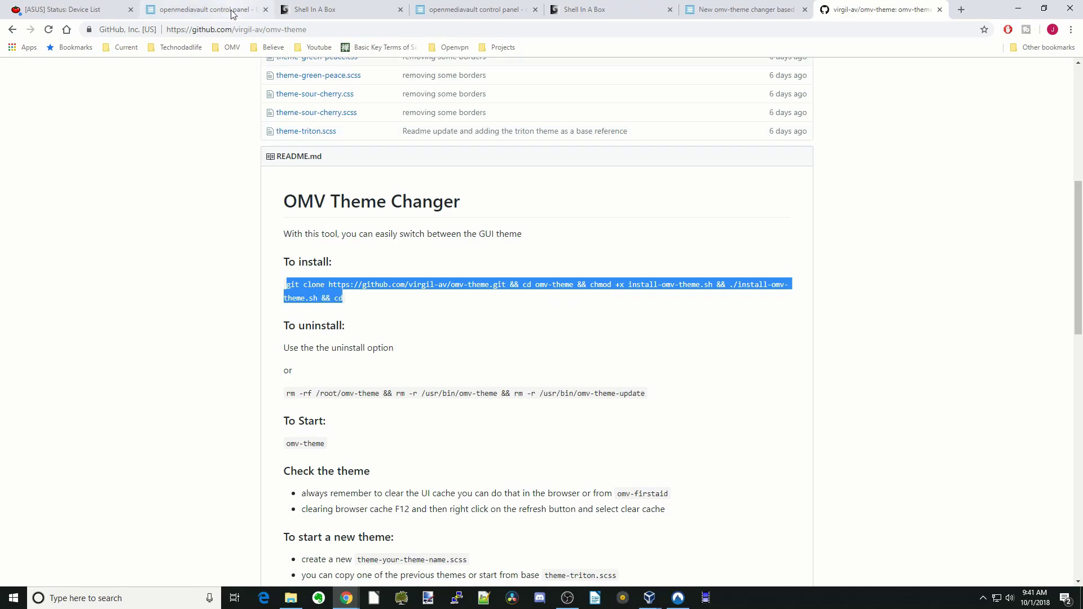
Paste the git clone install command into the terminal via Paste from browser and run it
{"action": "left_click", "coordinate": [307, 10]}
{"action": "right_click", "coordinate": [83, 63]}
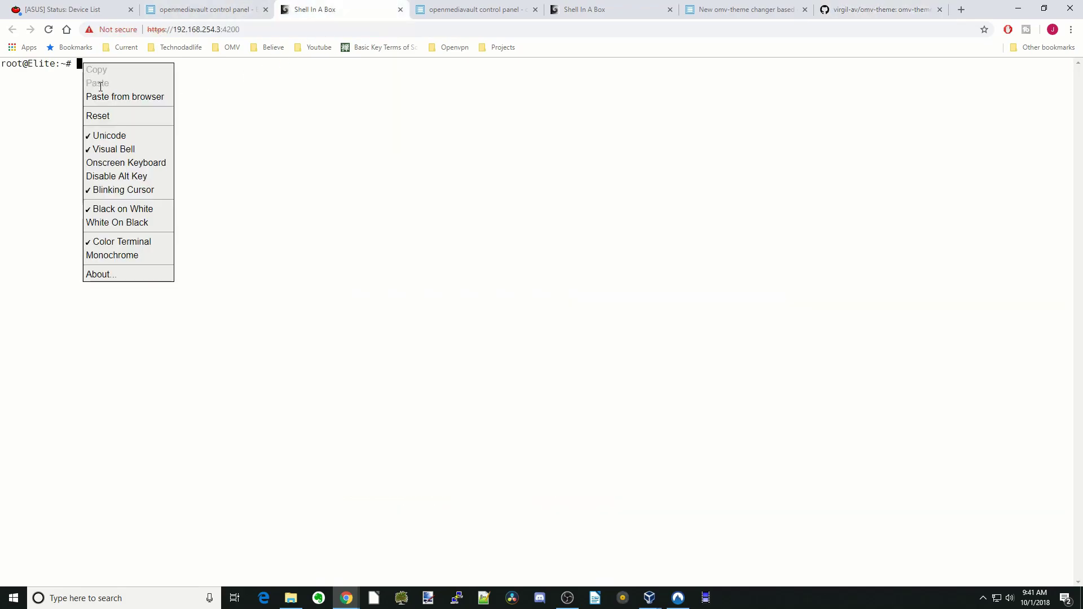
{"action": "left_click", "coordinate": [113, 96]}
{"action": "right_click", "coordinate": [457, 90]}
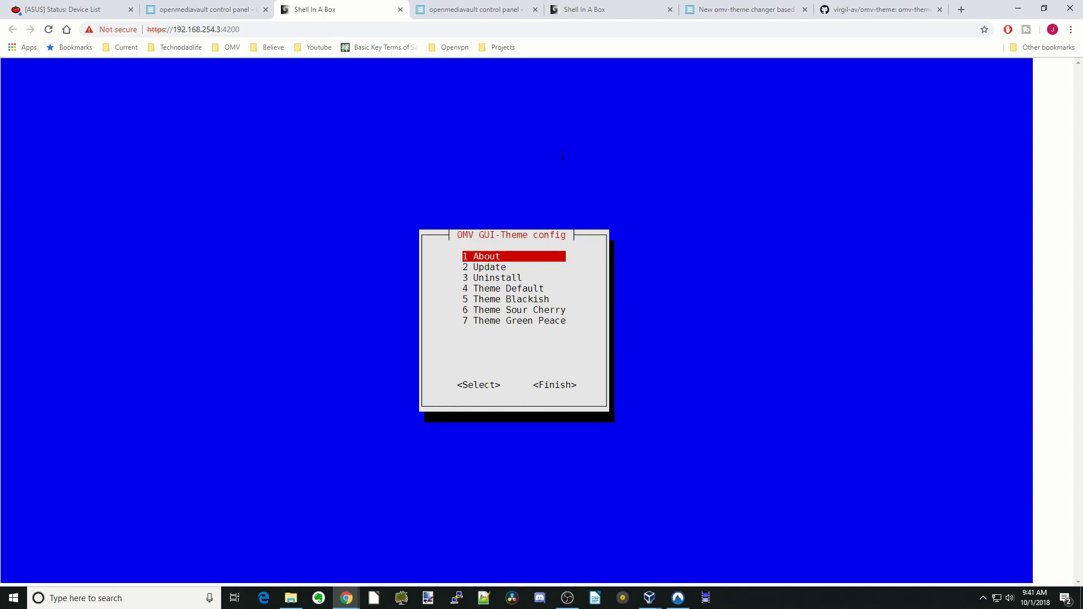
Choose Theme Green Peace in the OMV GUI-Theme config menu
{"action": "left_click", "coordinate": [198, 13]}
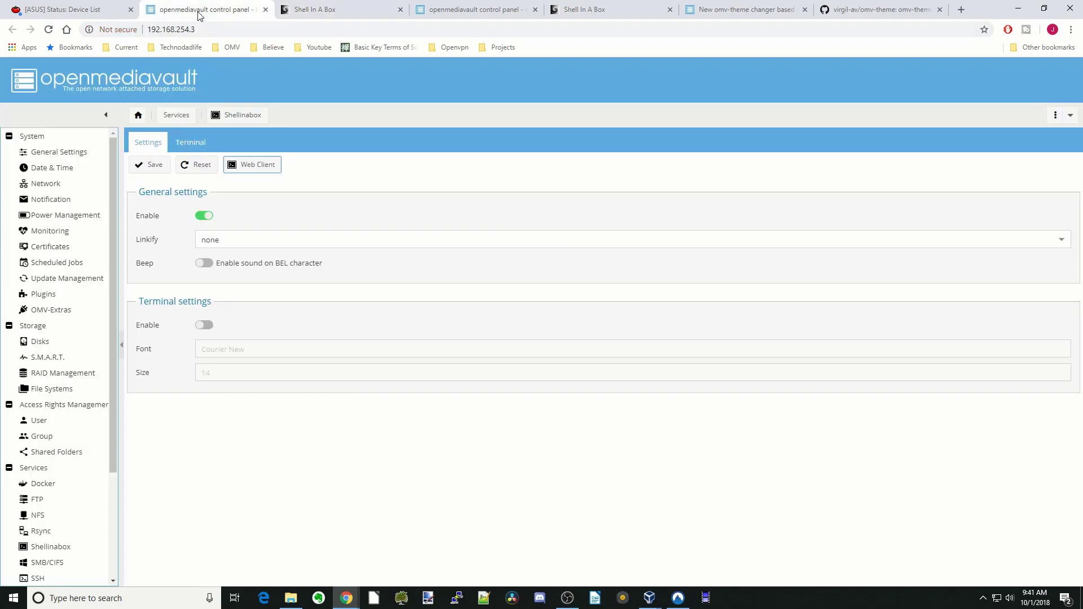
{"action": "left_click", "coordinate": [331, 12]}
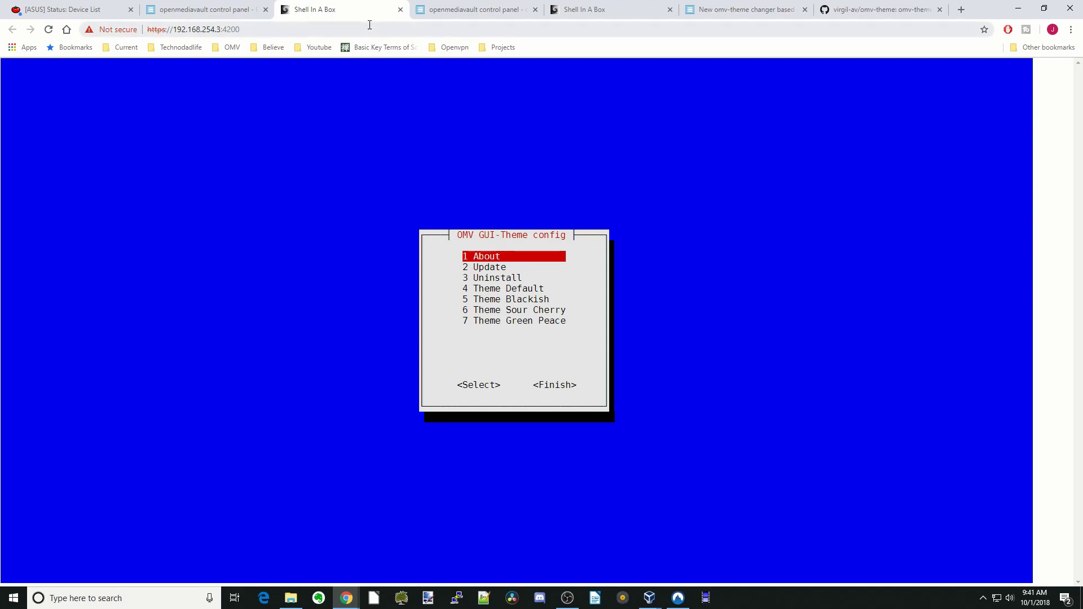
{"action": "key", "text": "Down"}
{"action": "key", "text": "Down"}
{"action": "key", "text": "Down"}
{"action": "key", "text": "Down"}
{"action": "key", "text": "Down"}
{"action": "key", "text": "Down"}
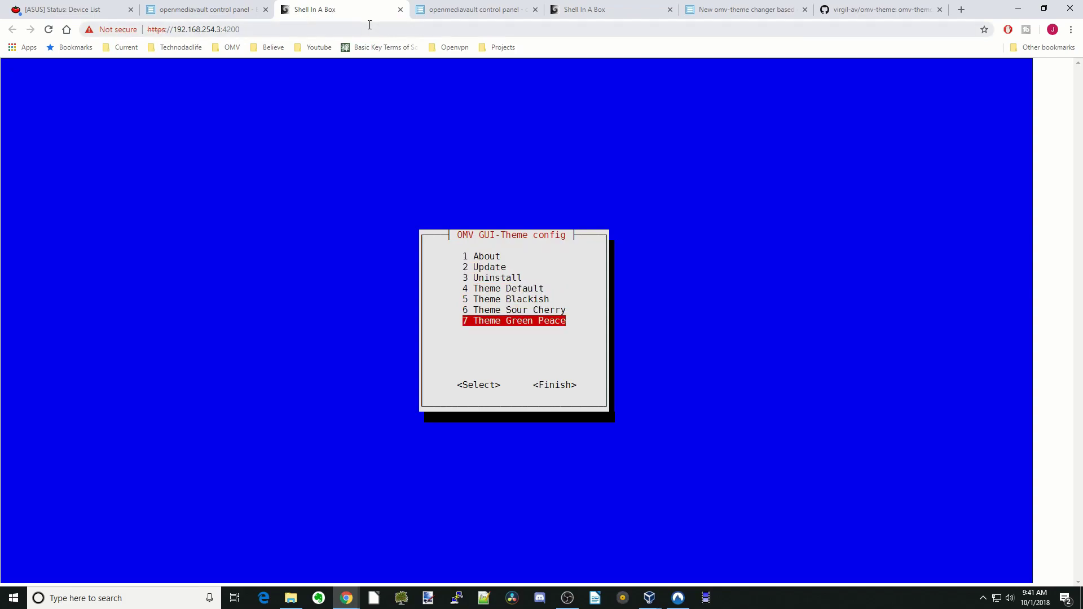
{"action": "key", "text": "Home"}
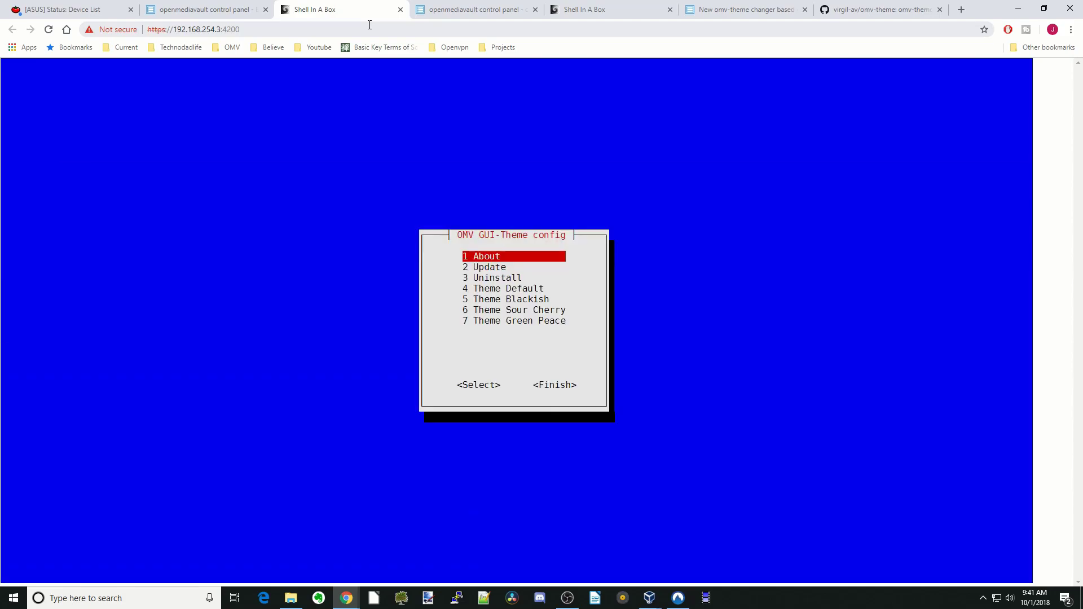
Reload the openmediavault control panel and confirm, so the green theme appears
{"action": "left_click", "coordinate": [221, 11]}
{"action": "left_click", "coordinate": [48, 29]}
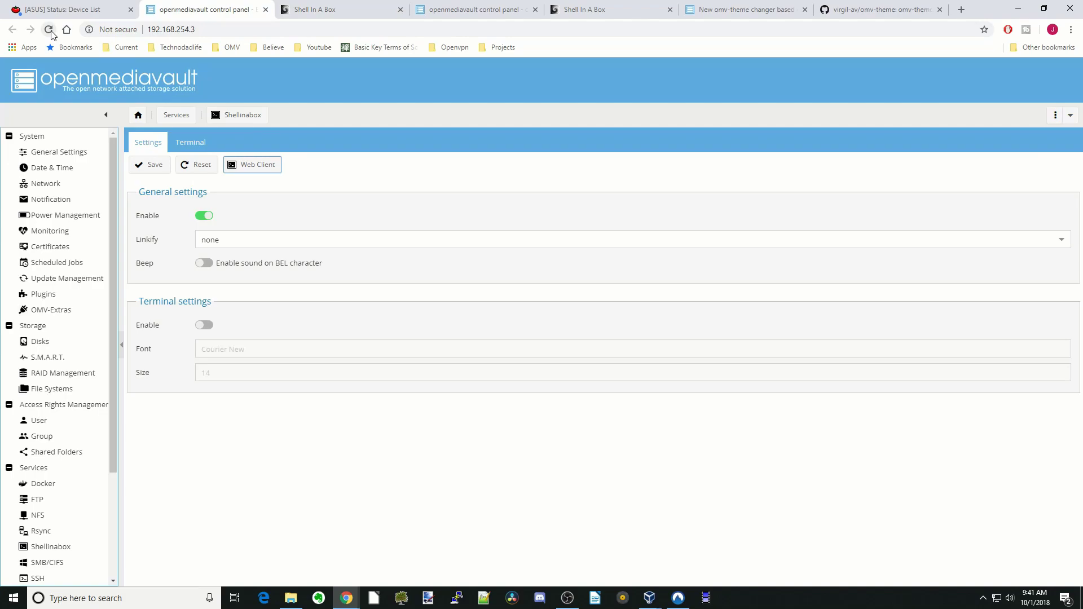
{"action": "left_click", "coordinate": [594, 112]}
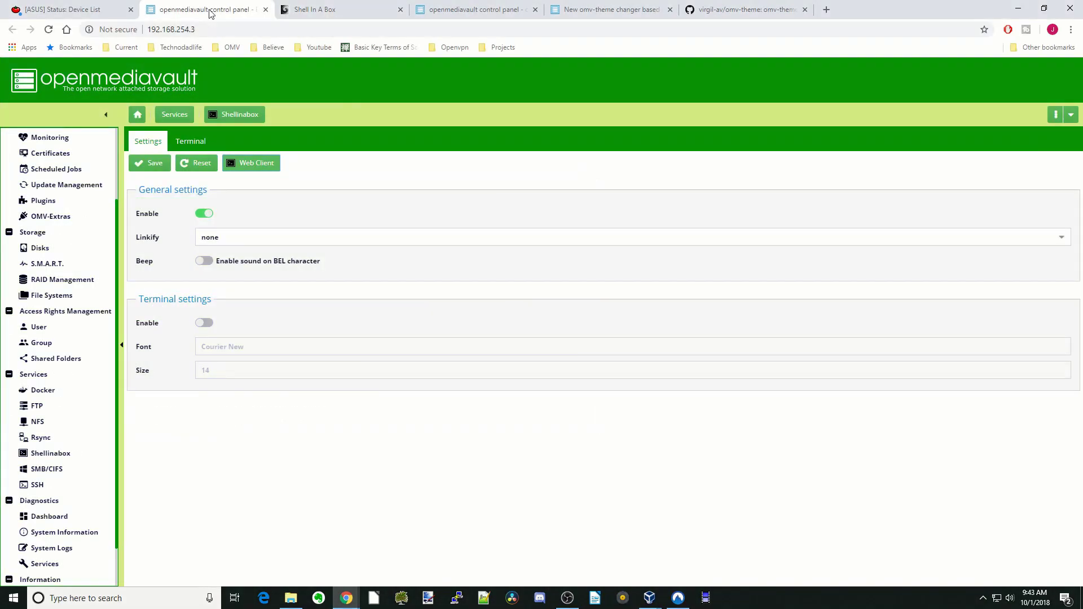
Copy the 'omv-theme' start command from the repository README
{"action": "left_click", "coordinate": [322, 11]}
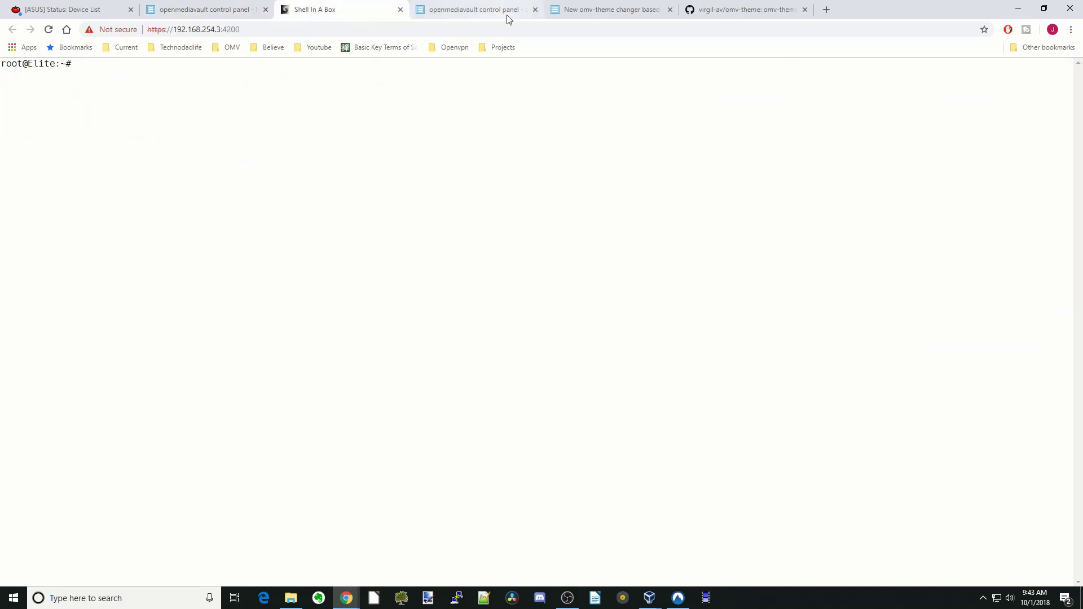
{"action": "left_click", "coordinate": [727, 11]}
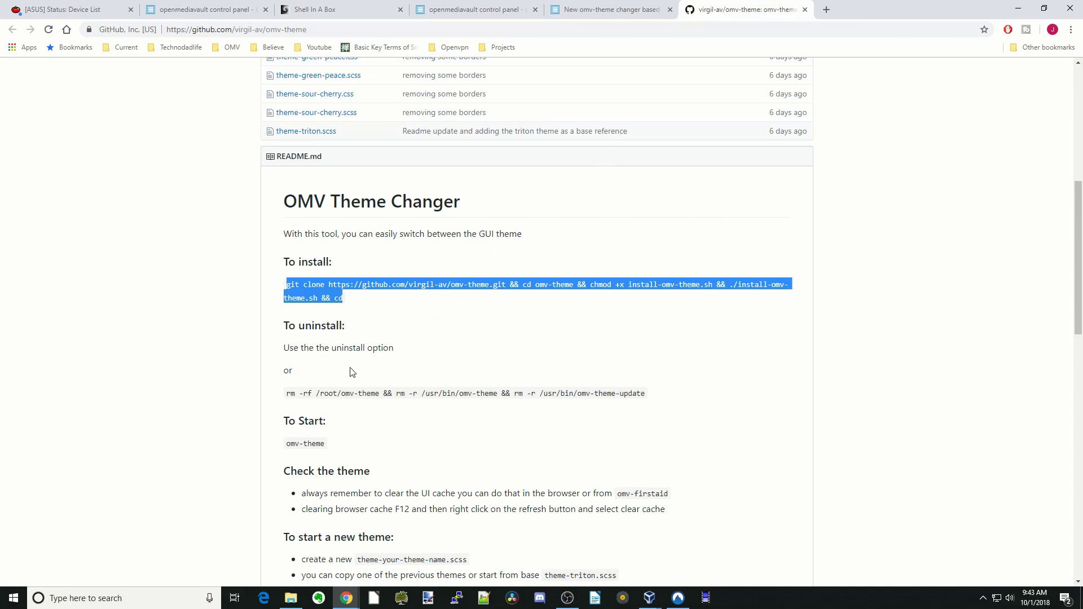
{"action": "scroll", "coordinate": [322, 412], "scroll_direction": "down", "scroll_amount": 2}
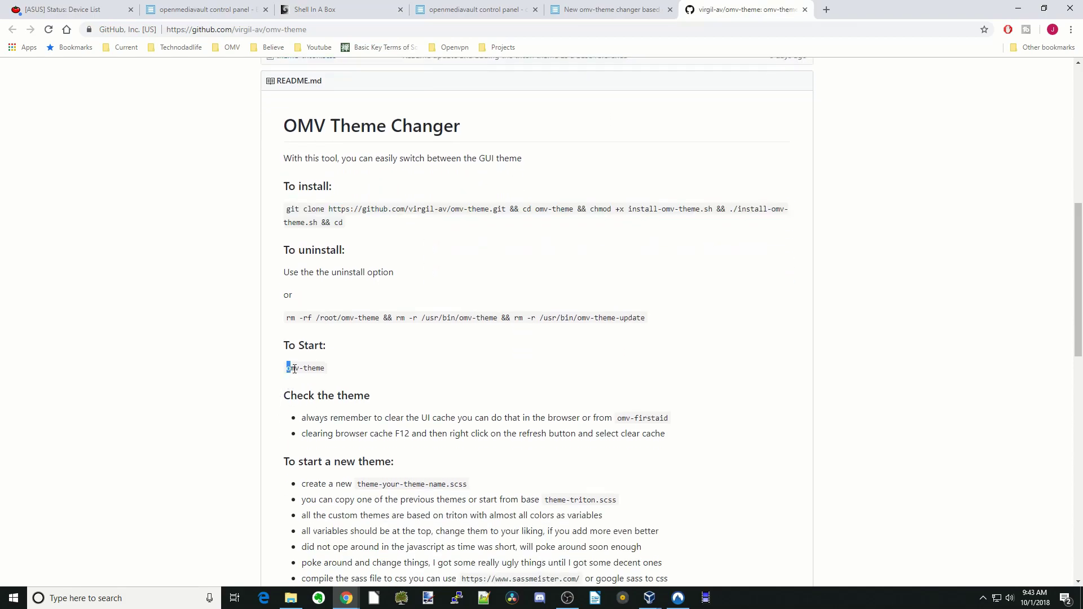
{"action": "left_click_drag", "start_coordinate": [287, 371], "coordinate": [328, 370]}
{"action": "right_click", "coordinate": [314, 370]}
{"action": "left_click", "coordinate": [343, 377]}
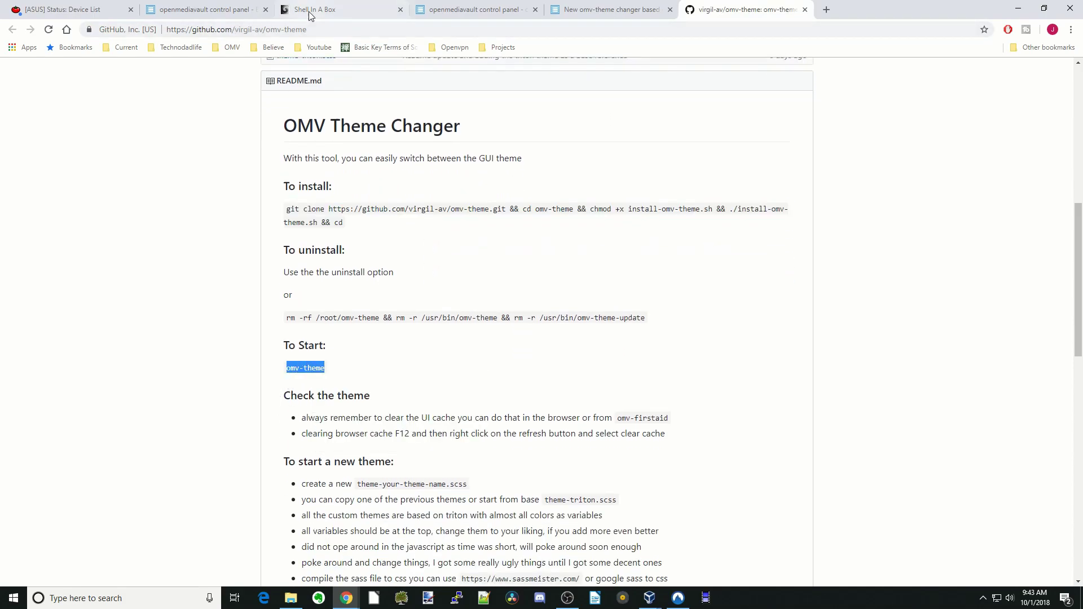
Paste and run 'omv-theme' in the terminal, apply Theme Blackish, and reload the OMV page
{"action": "left_click", "coordinate": [322, 9]}
{"action": "right_click", "coordinate": [89, 66]}
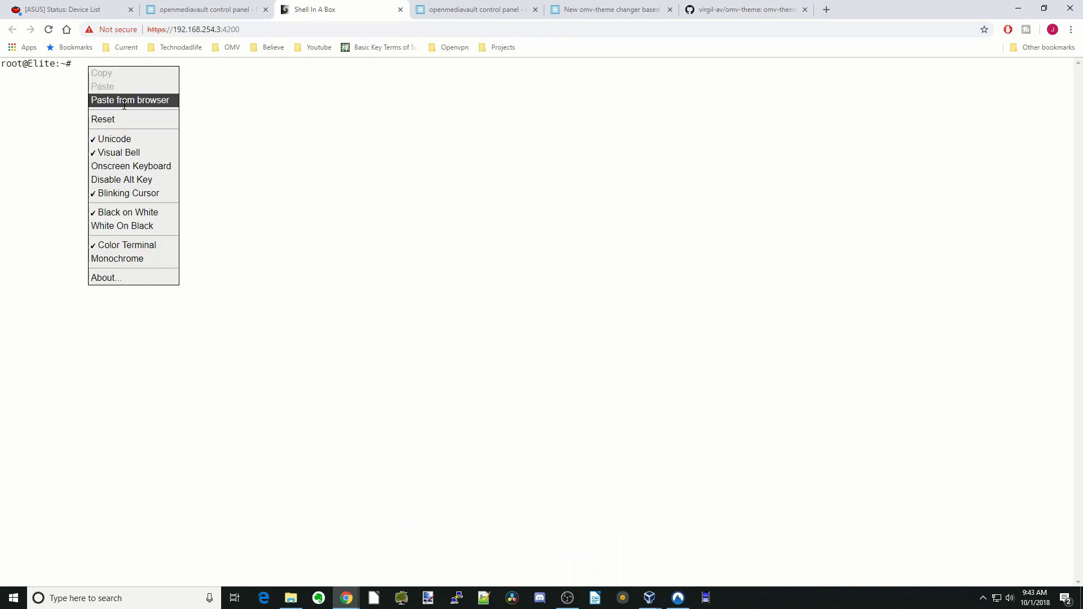
{"action": "left_click", "coordinate": [110, 101]}
{"action": "right_click", "coordinate": [464, 89]}
{"action": "left_click", "coordinate": [483, 162]}
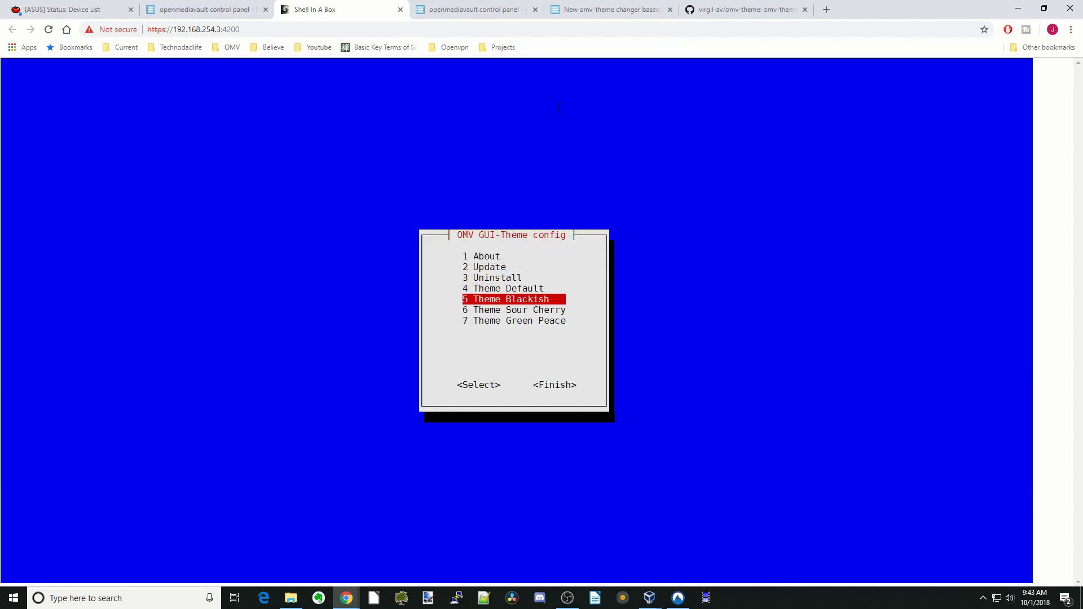
{"action": "key", "text": "Home"}
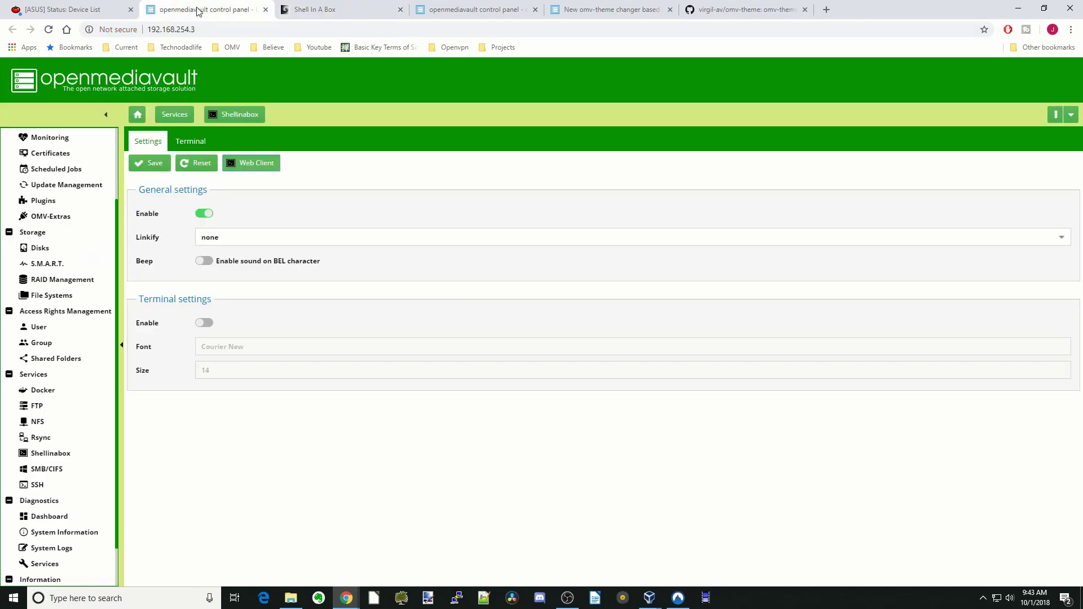
{"action": "left_click", "coordinate": [49, 32]}
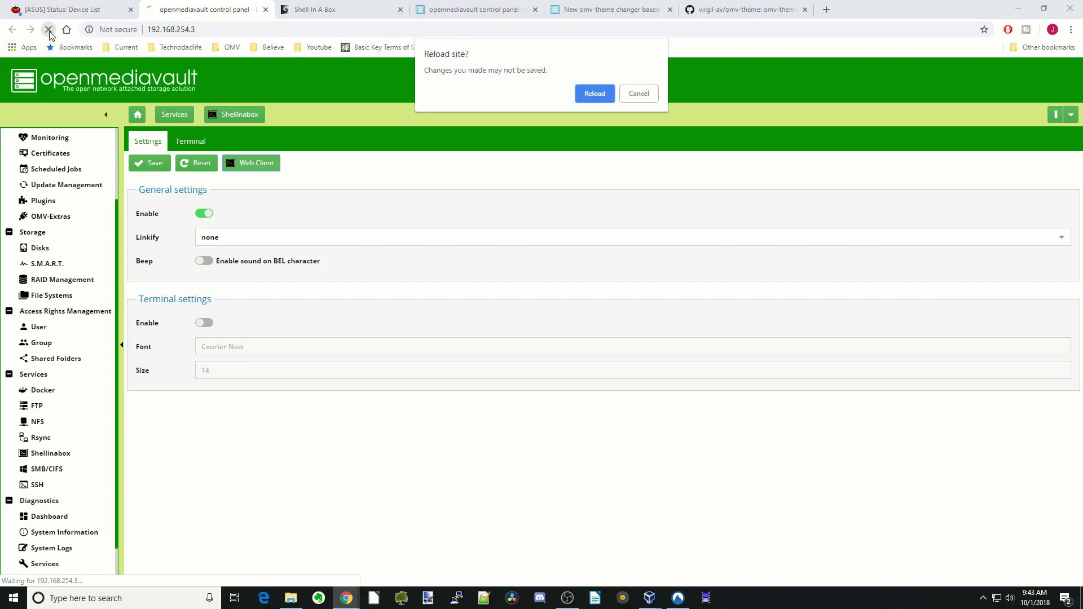
Confirm the reload, close the Shell In A Box tab, and return to the 192.168.254.3 dashboard
{"action": "left_click", "coordinate": [594, 97]}
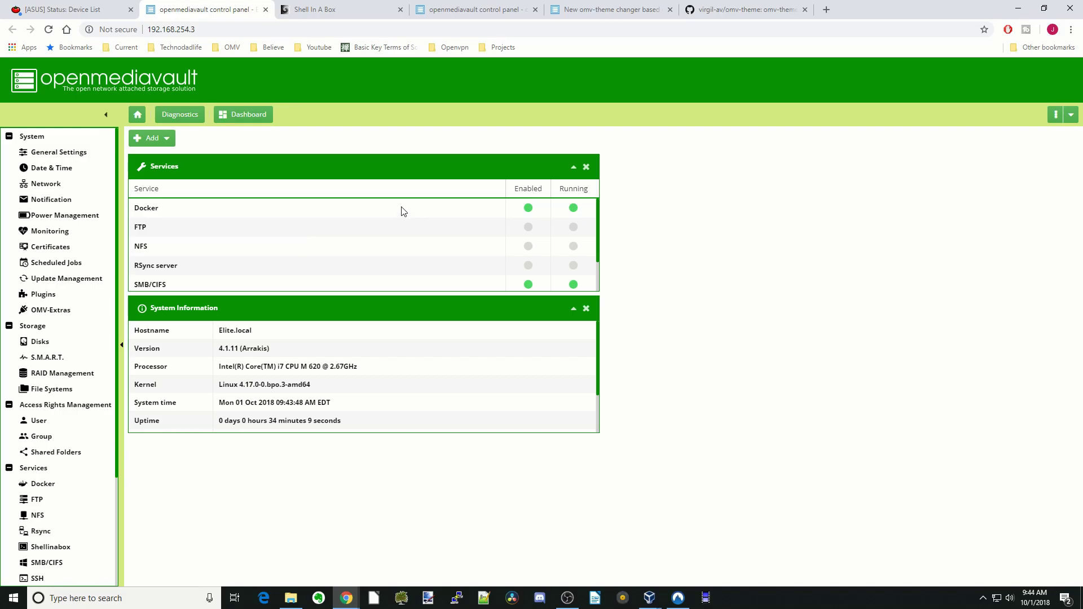
{"action": "left_click", "coordinate": [401, 10]}
{"action": "left_click", "coordinate": [592, 91]}
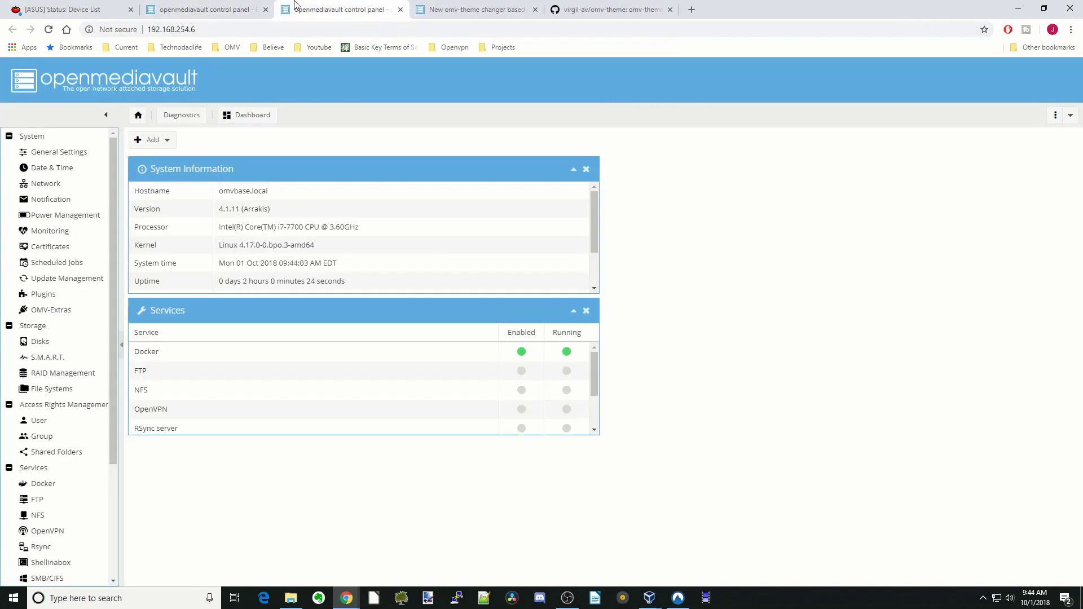
{"action": "left_click", "coordinate": [237, 10]}
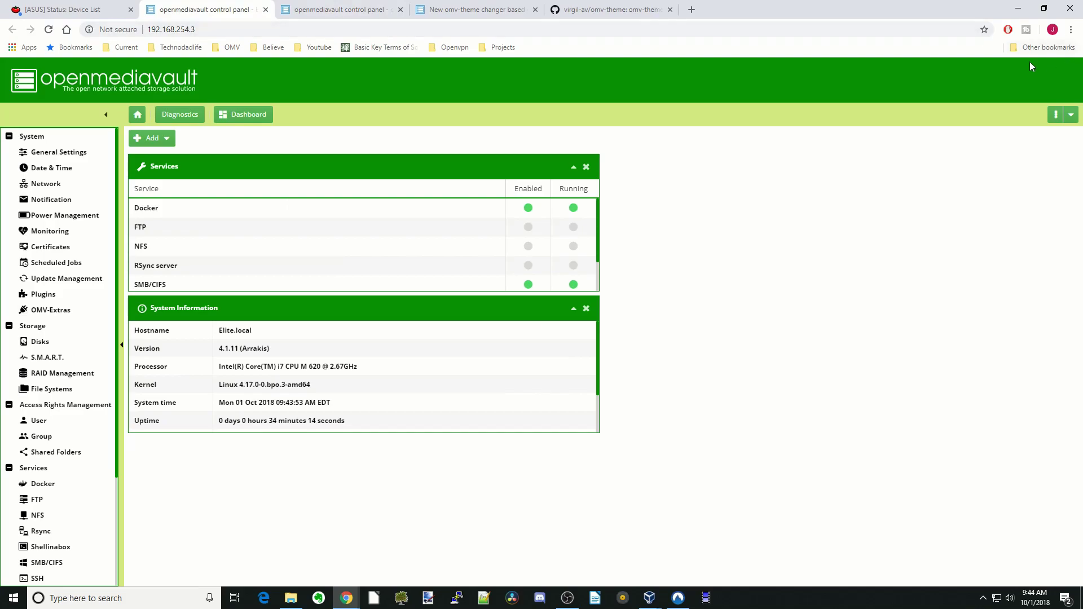
{"action": "left_click", "coordinate": [1071, 30]}
Clear Chrome's all-time browsing data, including cached images and files, then reload the OMV dashboard
{"action": "mouse_move", "coordinate": [1001, 200]}
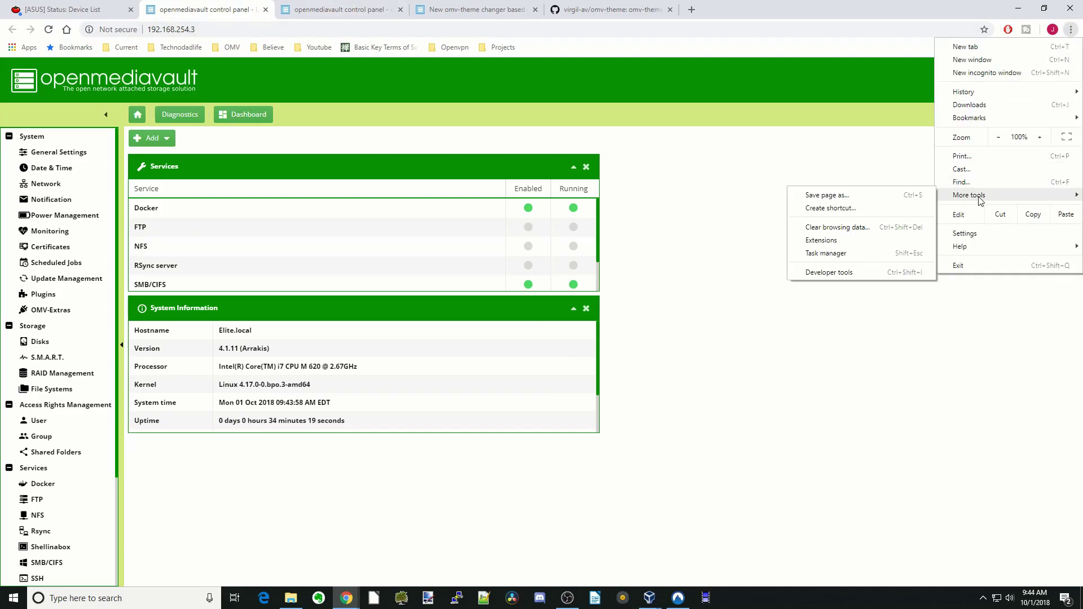
{"action": "left_click", "coordinate": [889, 231]}
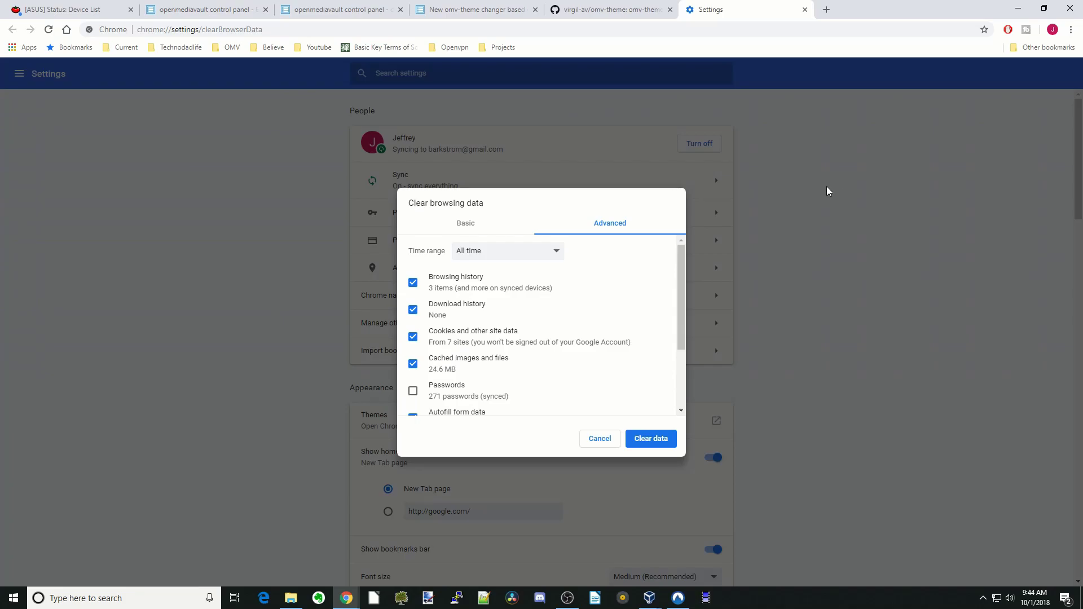
{"action": "left_click", "coordinate": [653, 441]}
{"action": "left_click", "coordinate": [151, 14]}
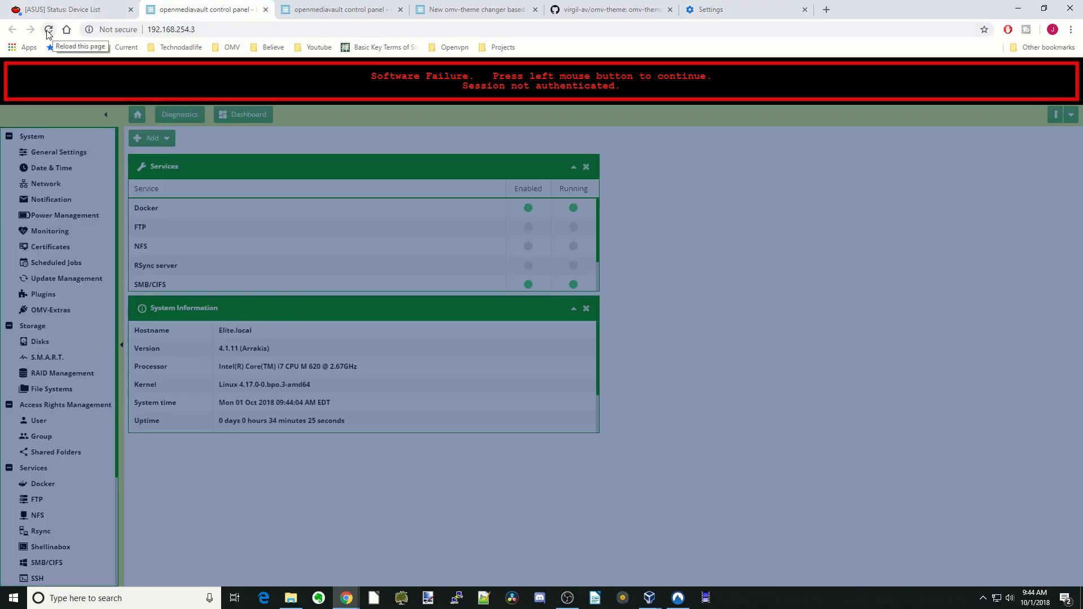
{"action": "left_click", "coordinate": [49, 32]}
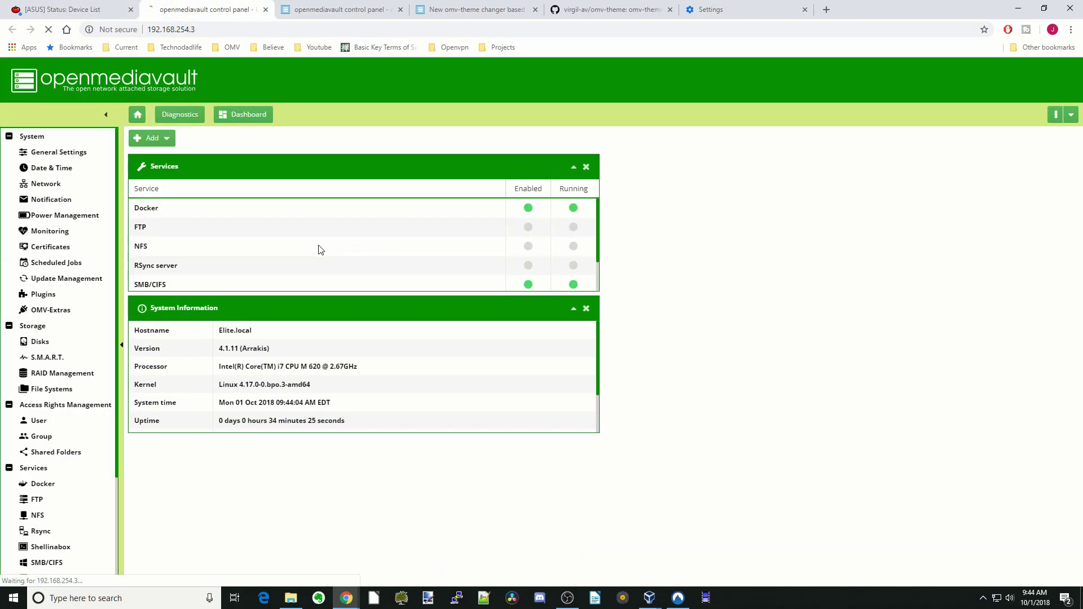
Log back into OMV, compare with the blue 192.168.254.6 server, then return to 192.168.254.3
{"action": "left_click", "coordinate": [542, 372]}
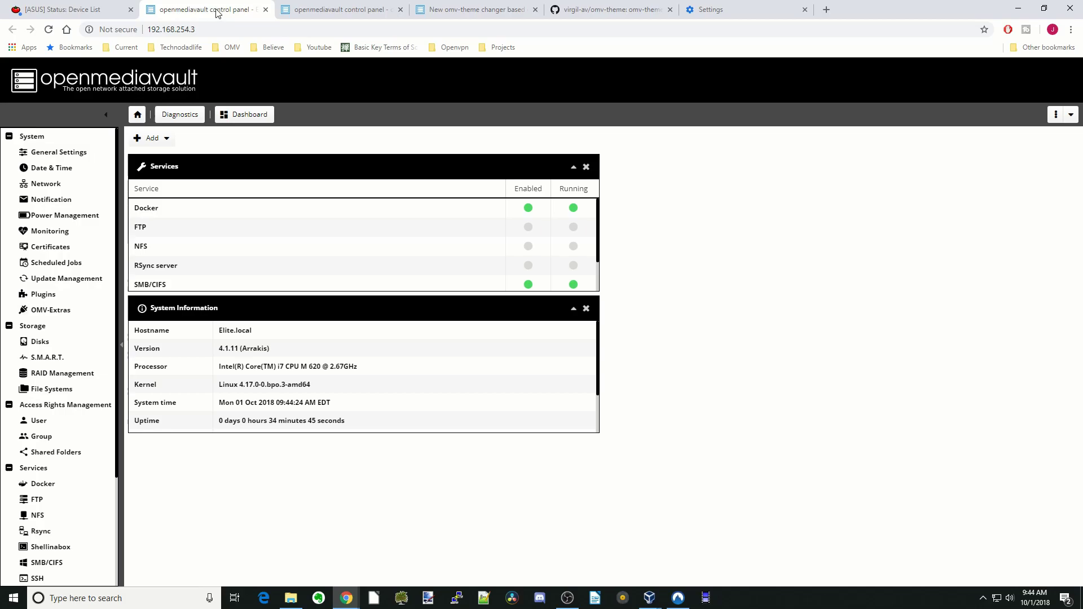
{"action": "left_click", "coordinate": [335, 11]}
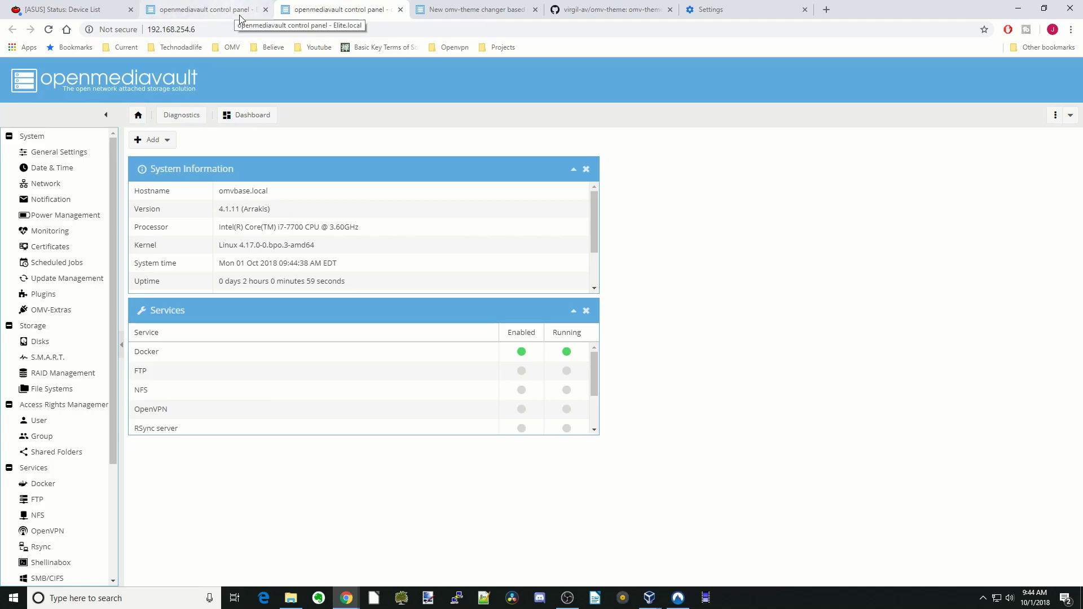
{"action": "left_click", "coordinate": [209, 11]}
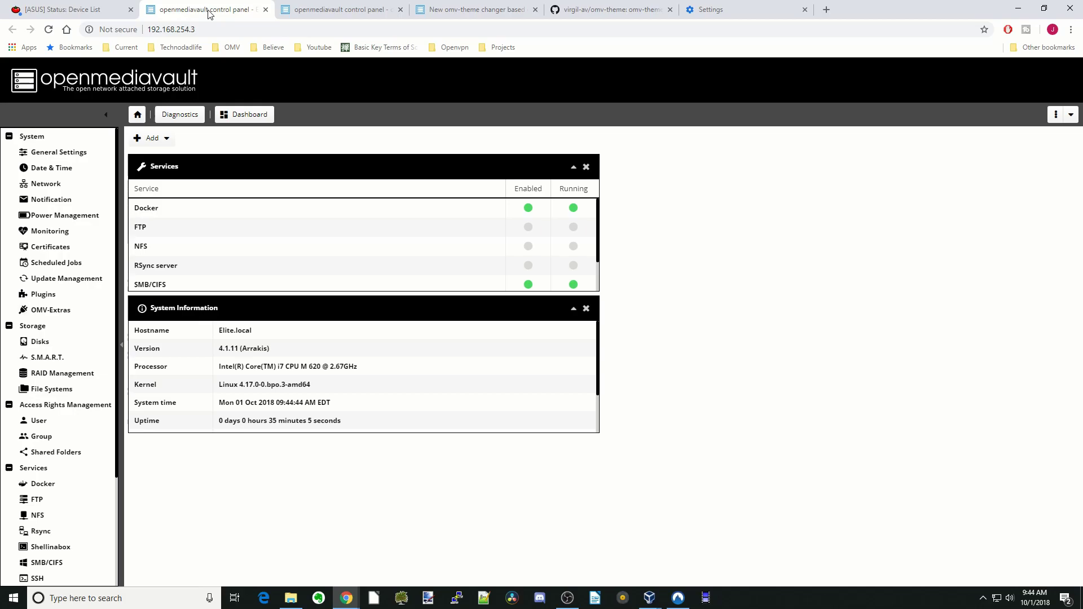
Scroll the omv-theme README to 'To start a new theme', highlight the theme-adding sections, then go to the forum thread
{"action": "left_click", "coordinate": [608, 10]}
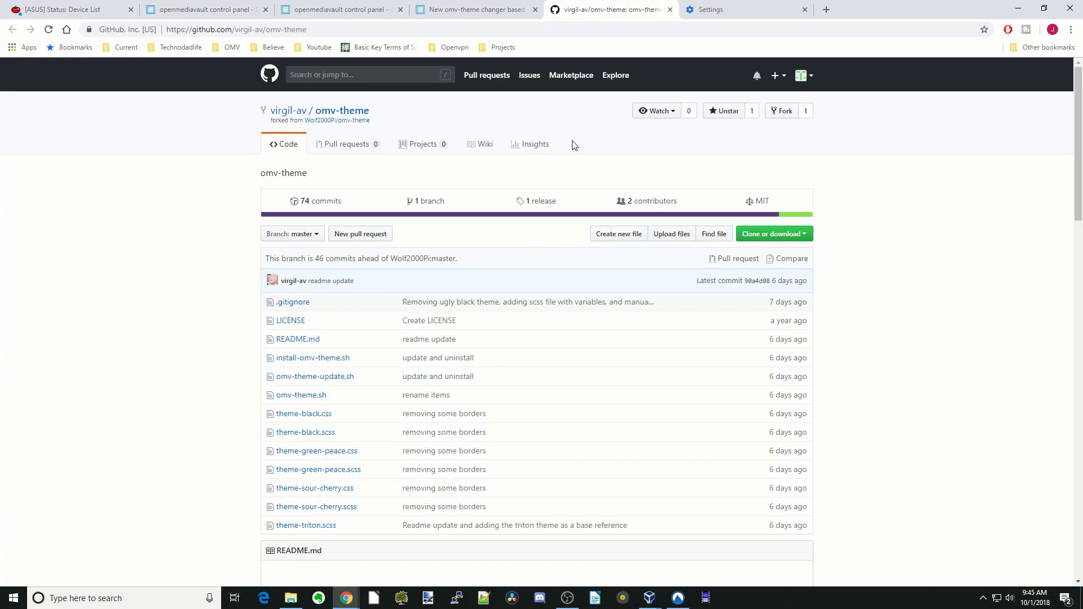
{"action": "scroll", "coordinate": [574, 145], "scroll_direction": "down", "scroll_amount": 8}
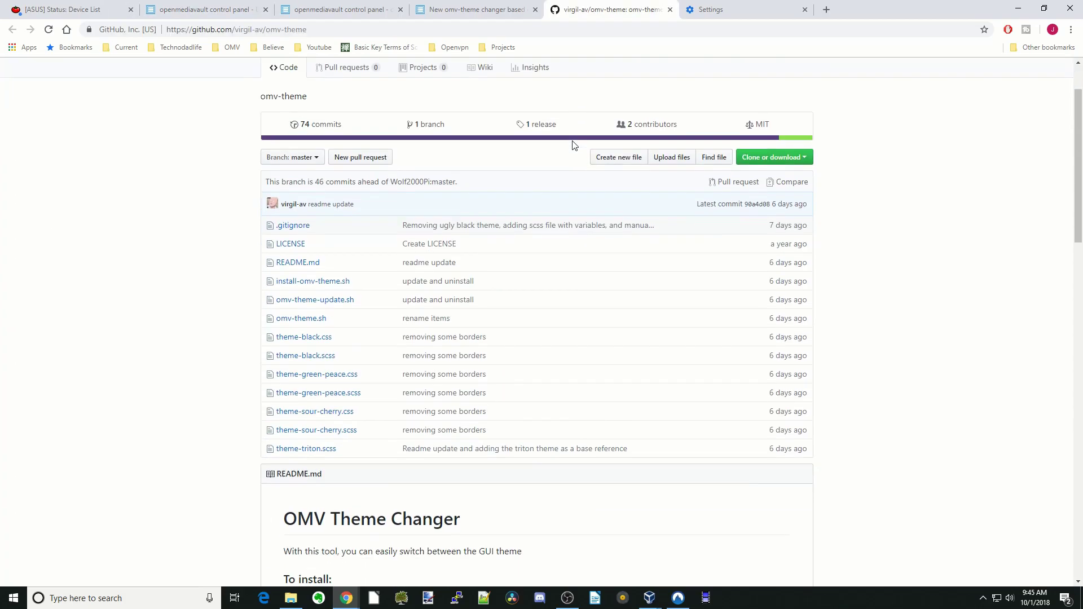
{"action": "scroll", "coordinate": [573, 145], "scroll_direction": "down", "scroll_amount": 5}
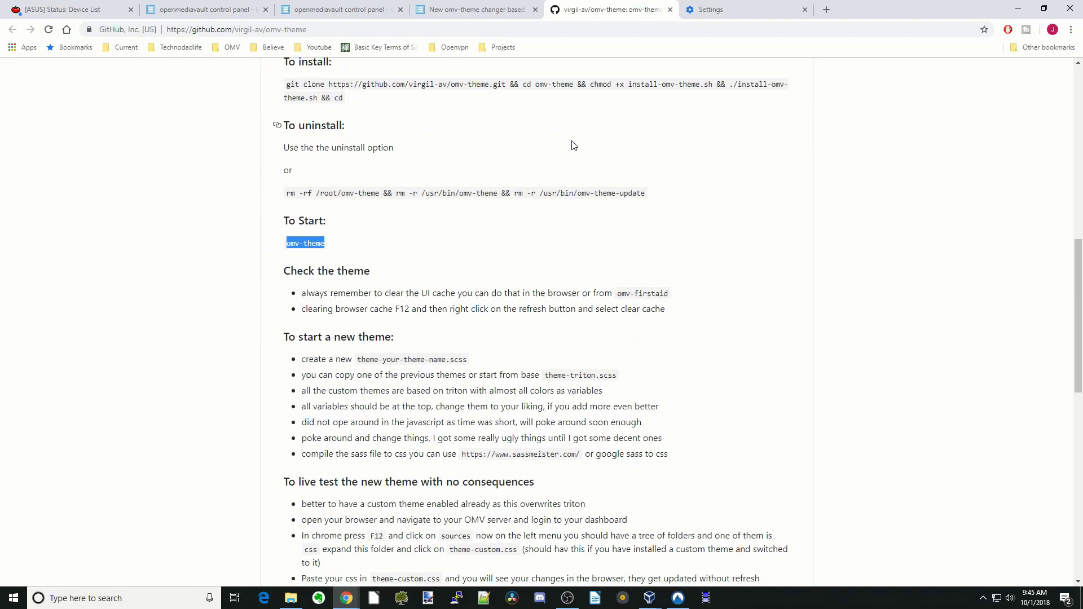
{"action": "scroll", "coordinate": [573, 145], "scroll_direction": "down", "scroll_amount": 1}
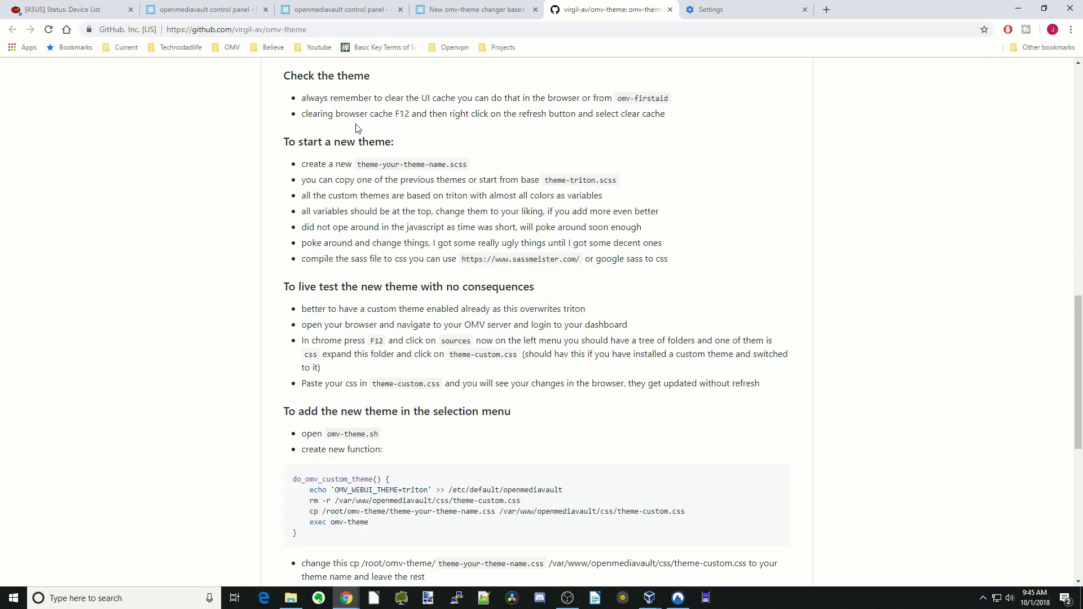
{"action": "left_click_drag", "start_coordinate": [264, 129], "coordinate": [679, 270]}
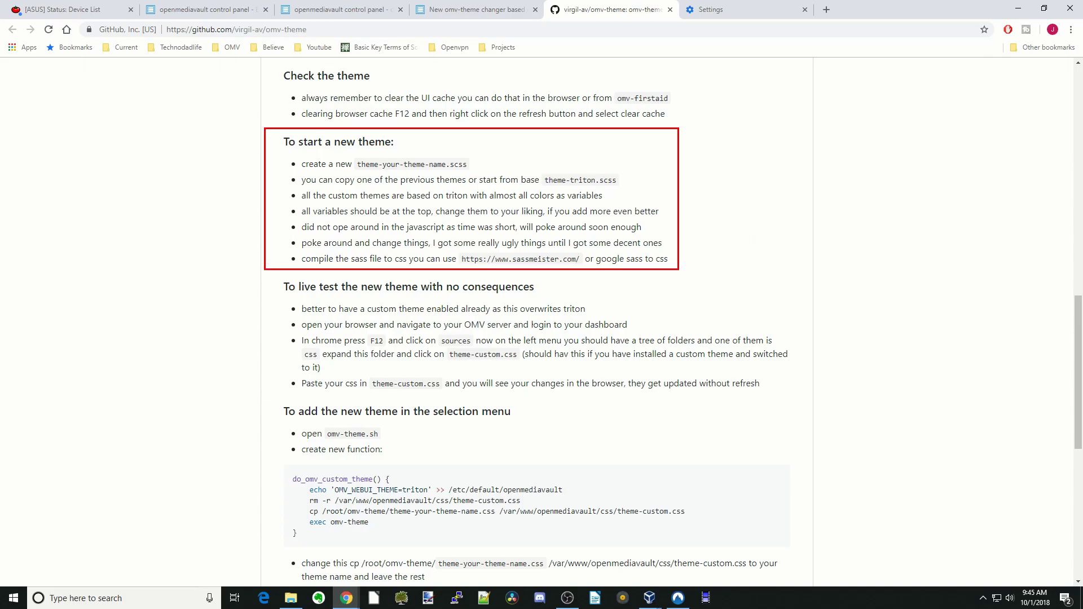
{"action": "mouse_move", "coordinate": [264, 399]}
{"action": "left_mouse_down"}
{"action": "mouse_move", "coordinate": [471, 463]}
{"action": "mouse_move", "coordinate": [541, 468]}
{"action": "left_mouse_up"}
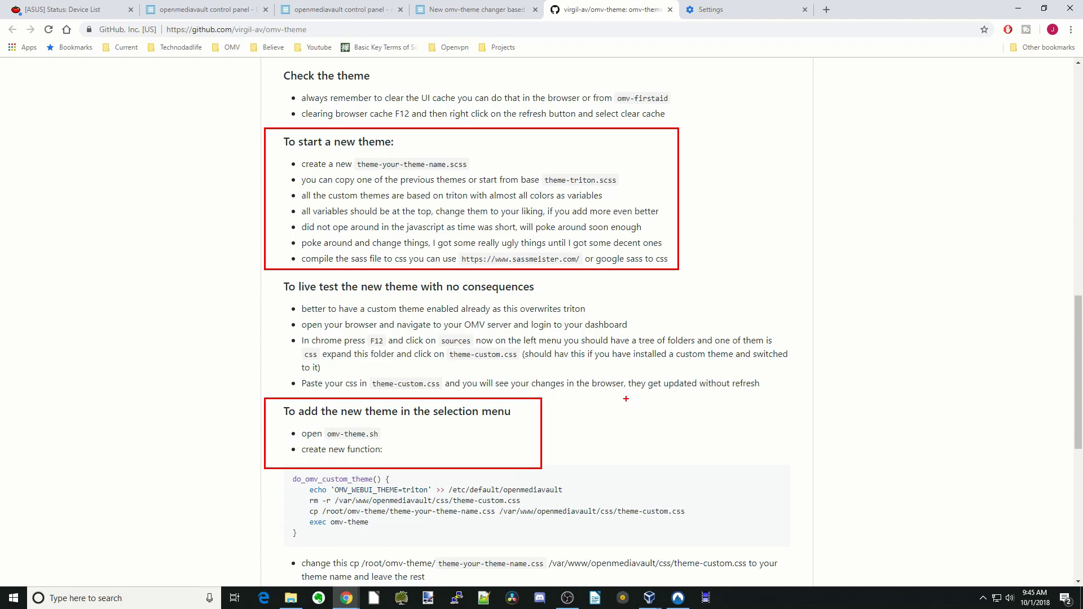
{"action": "key", "text": "Escape"}
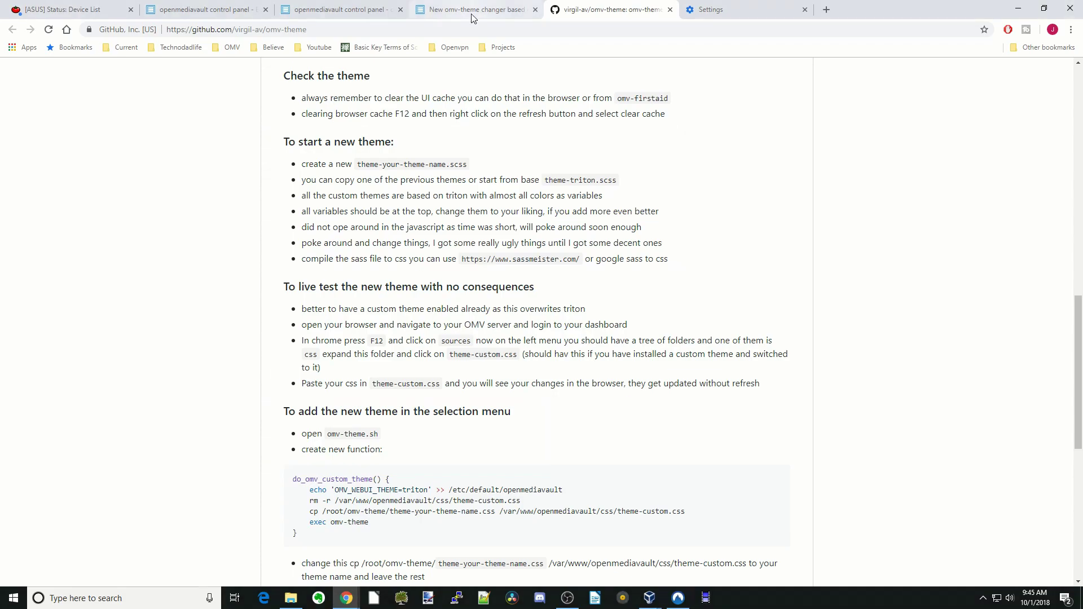
{"action": "left_click", "coordinate": [477, 9]}
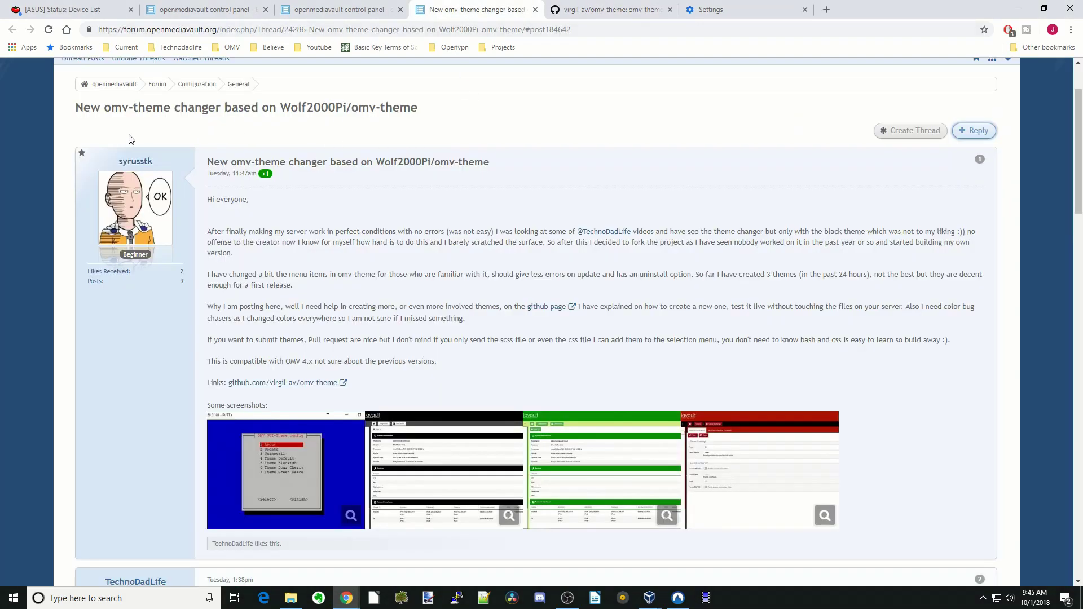
{"action": "left_click_drag", "start_coordinate": [199, 150], "coordinate": [543, 205]}
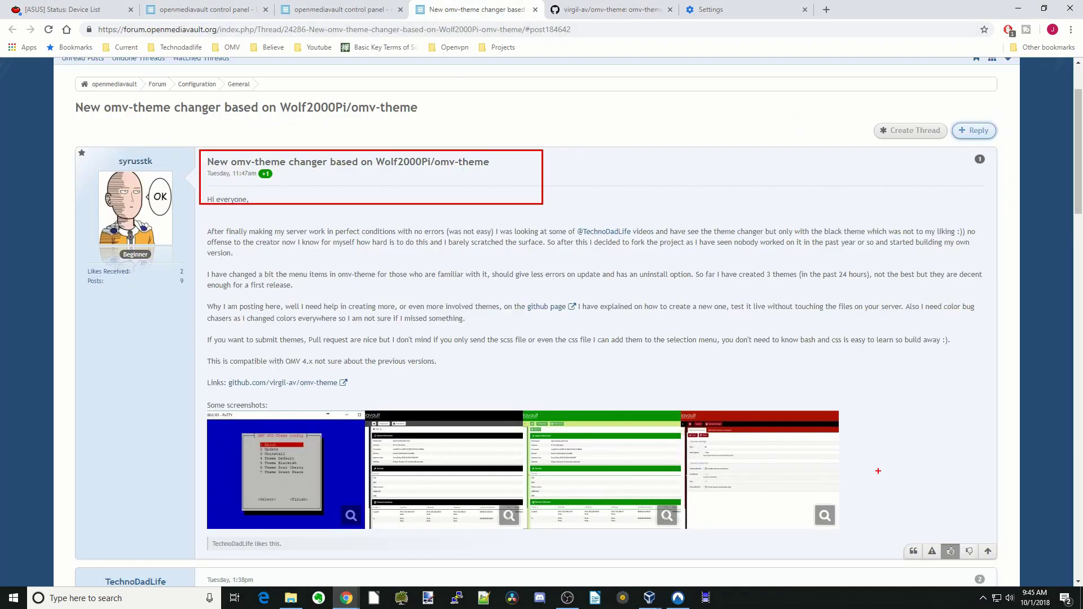
{"action": "left_click_drag", "start_coordinate": [896, 533], "coordinate": [1014, 571]}
{"action": "left_click_drag", "start_coordinate": [939, 538], "coordinate": [964, 571]}
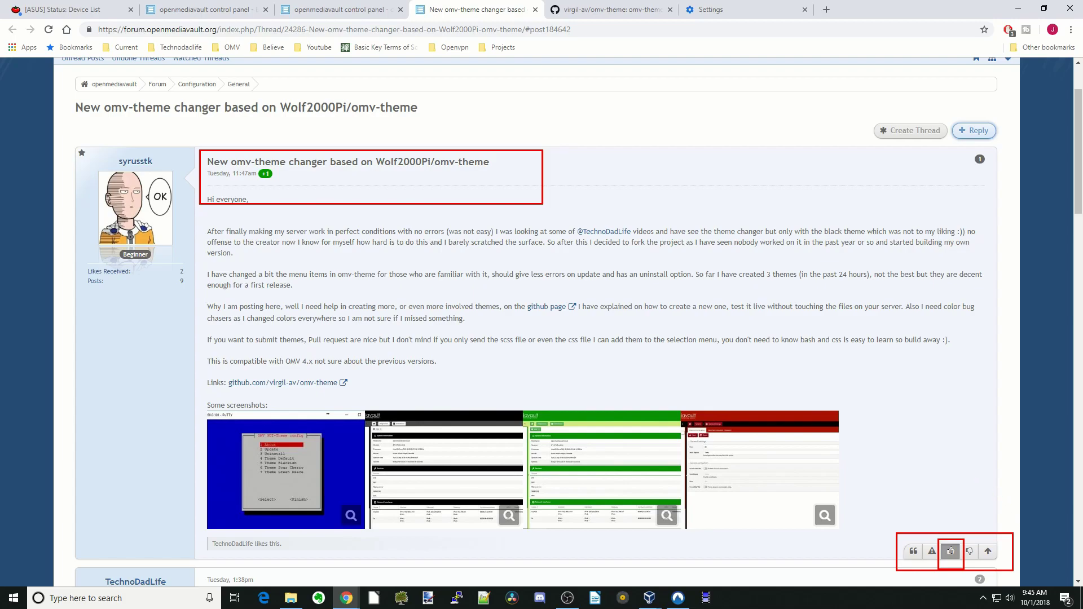